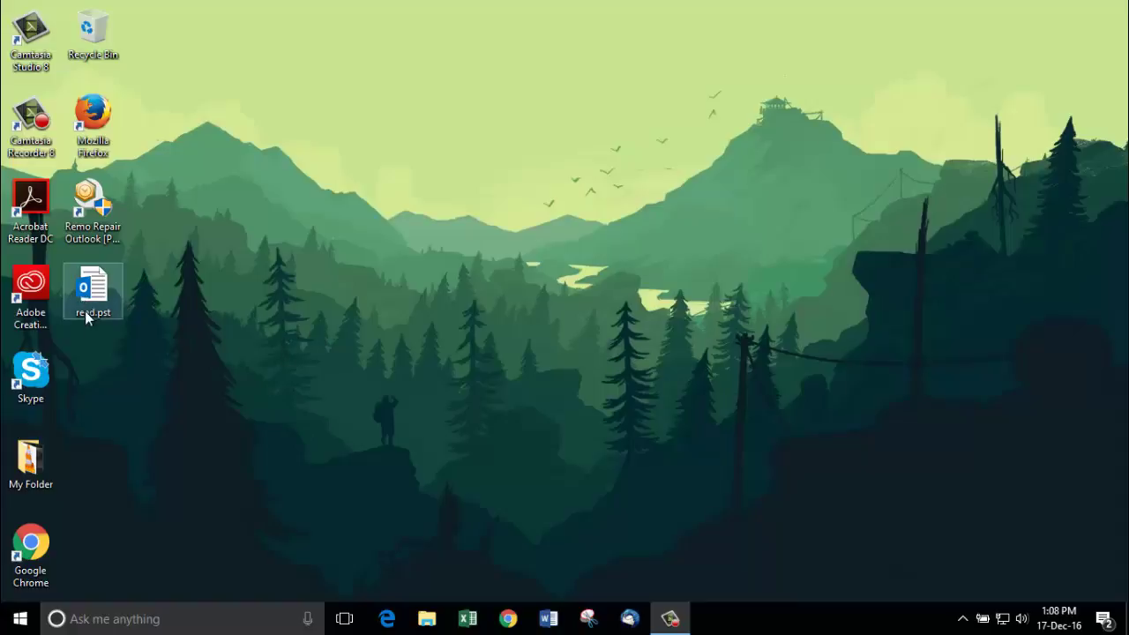
Launch Outlook 2016 and unlock My Outlook Data File(1).pst with its data file password.
{"action": "left_click", "coordinate": [118, 619]}
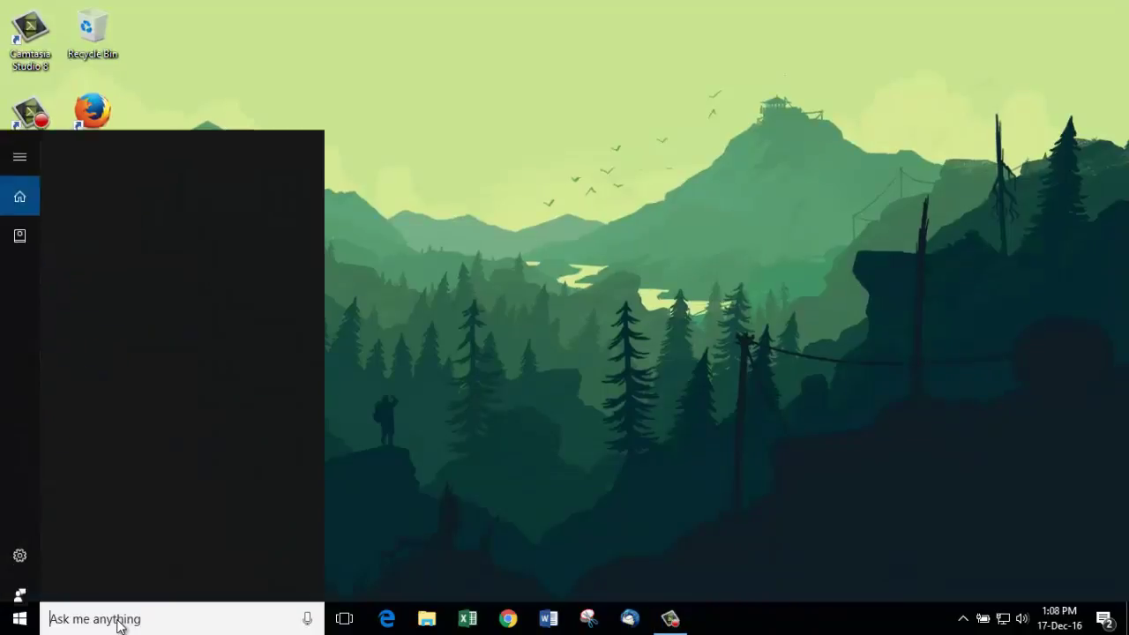
{"action": "type", "text": "outlook"}
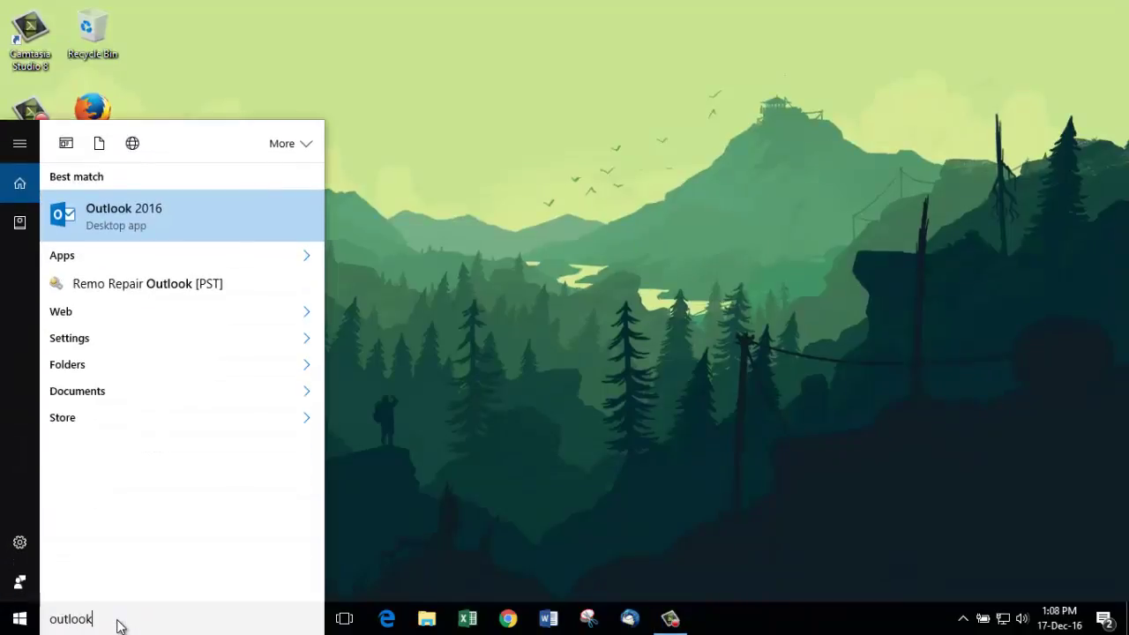
{"action": "left_click", "coordinate": [185, 226]}
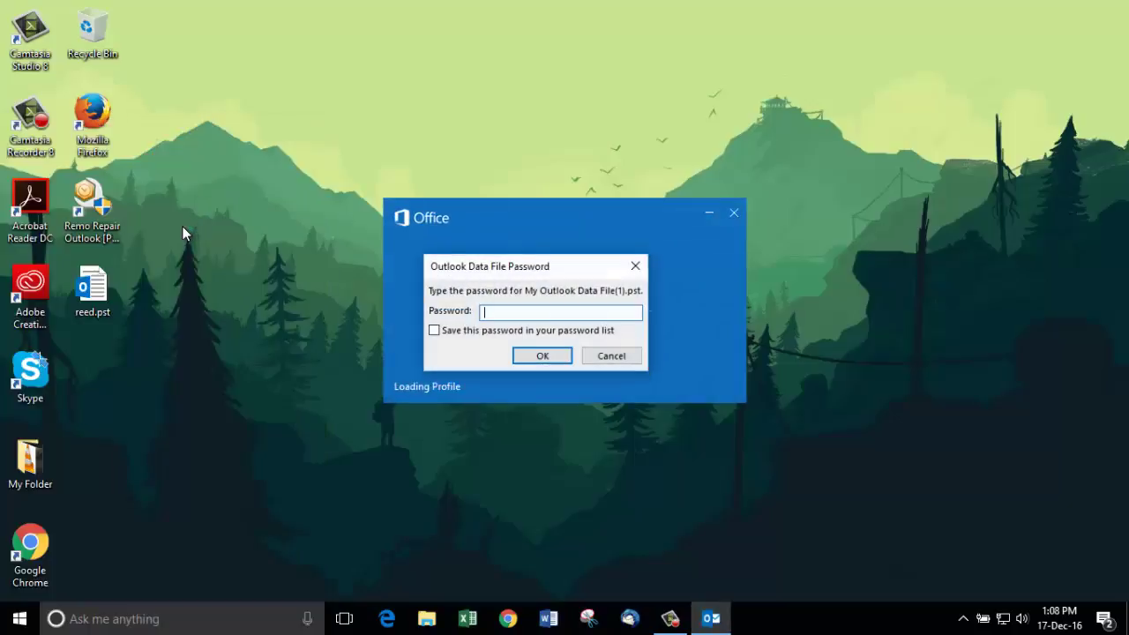
{"action": "type", "text": "************"}
{"action": "key", "text": "Return"}
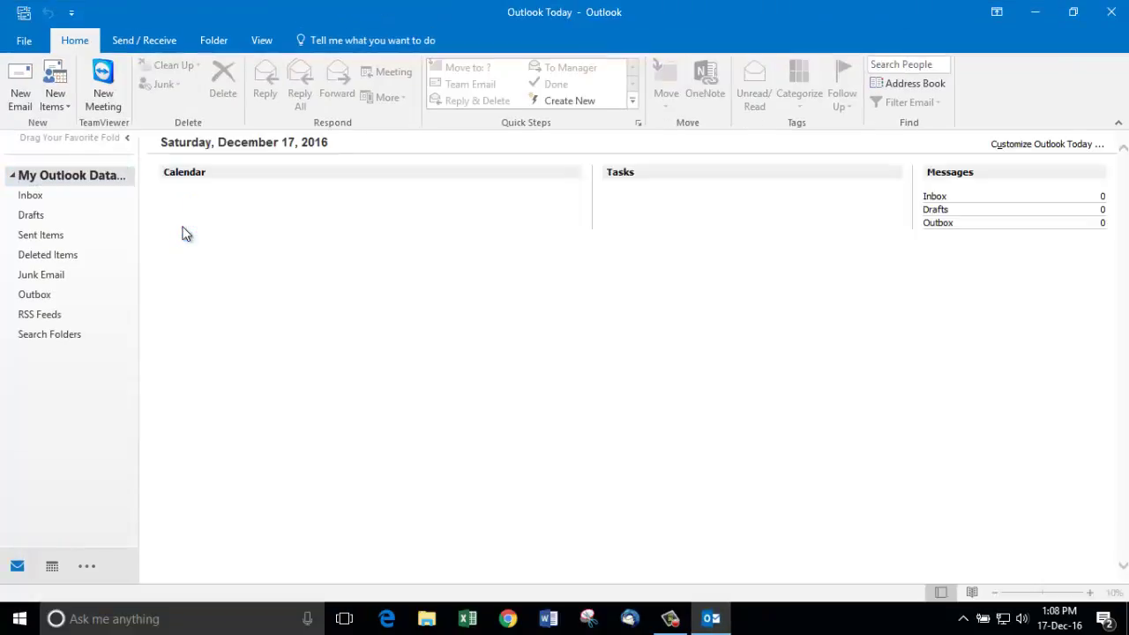
Try to open reed.pst from the Desktop as an Outlook data file, and close the program.
{"action": "left_click", "coordinate": [24, 39]}
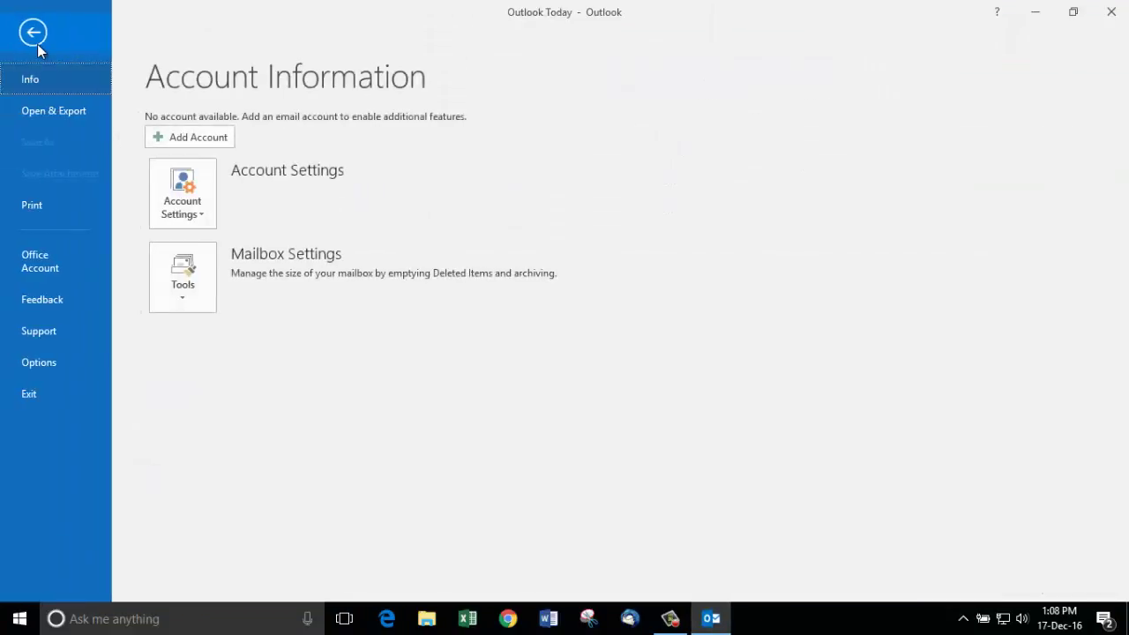
{"action": "left_click", "coordinate": [90, 111]}
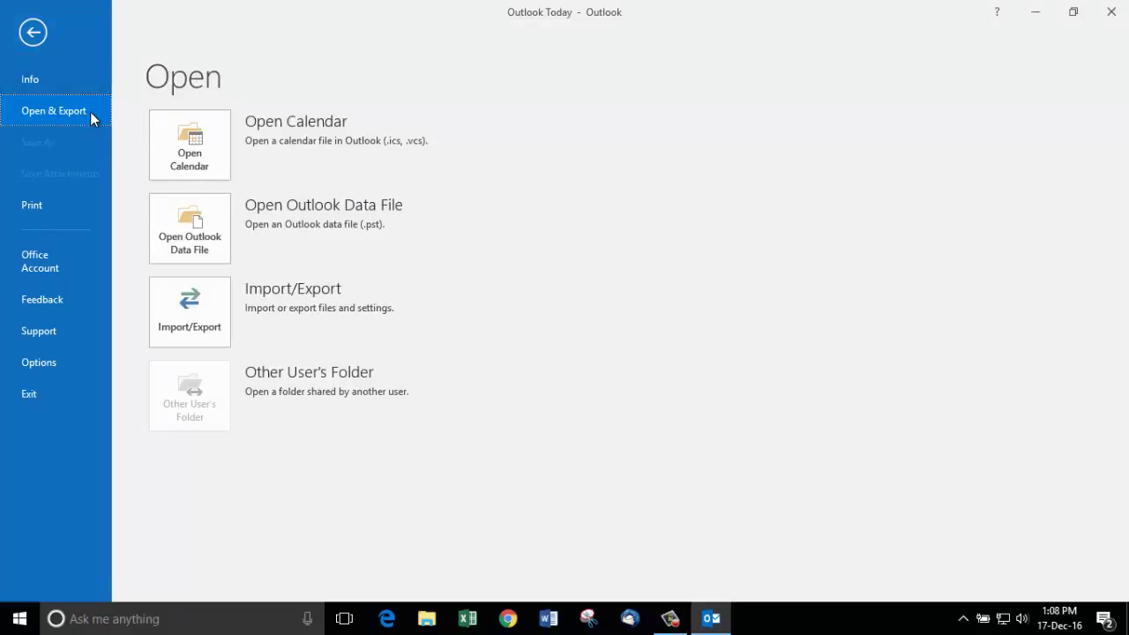
{"action": "left_click", "coordinate": [207, 219]}
{"action": "left_click", "coordinate": [71, 168]}
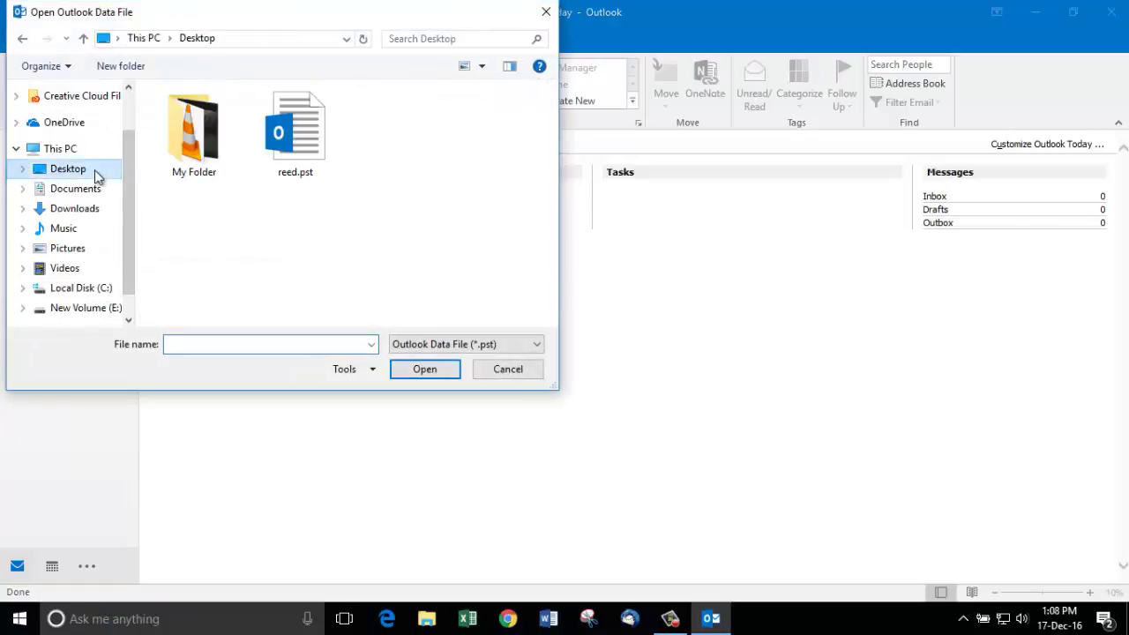
{"action": "left_click", "coordinate": [294, 146]}
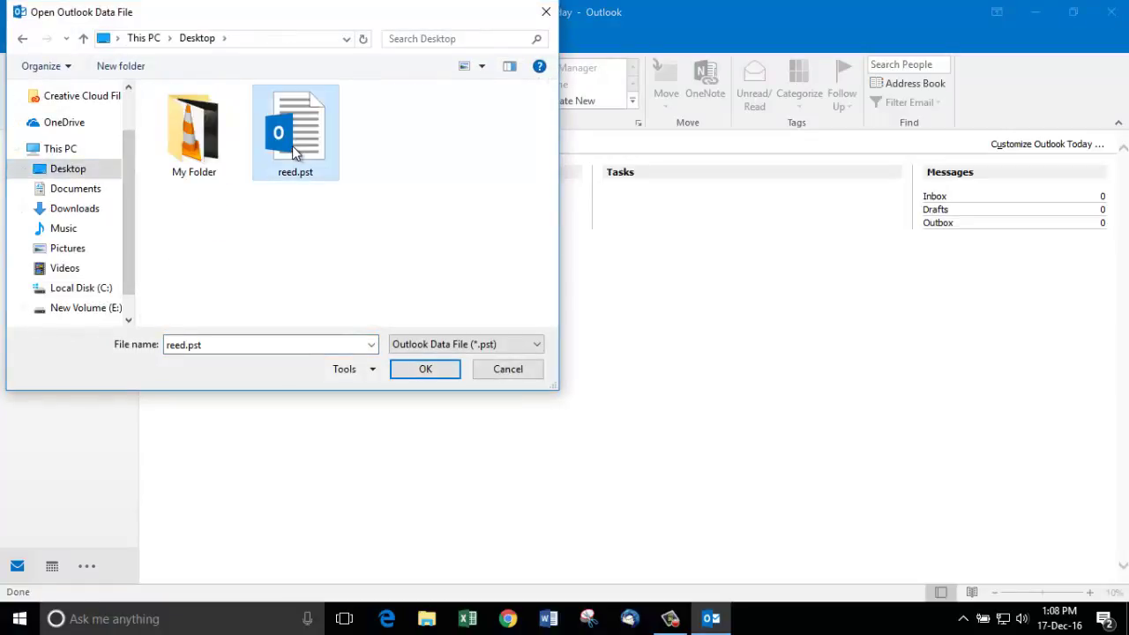
{"action": "left_click", "coordinate": [422, 368]}
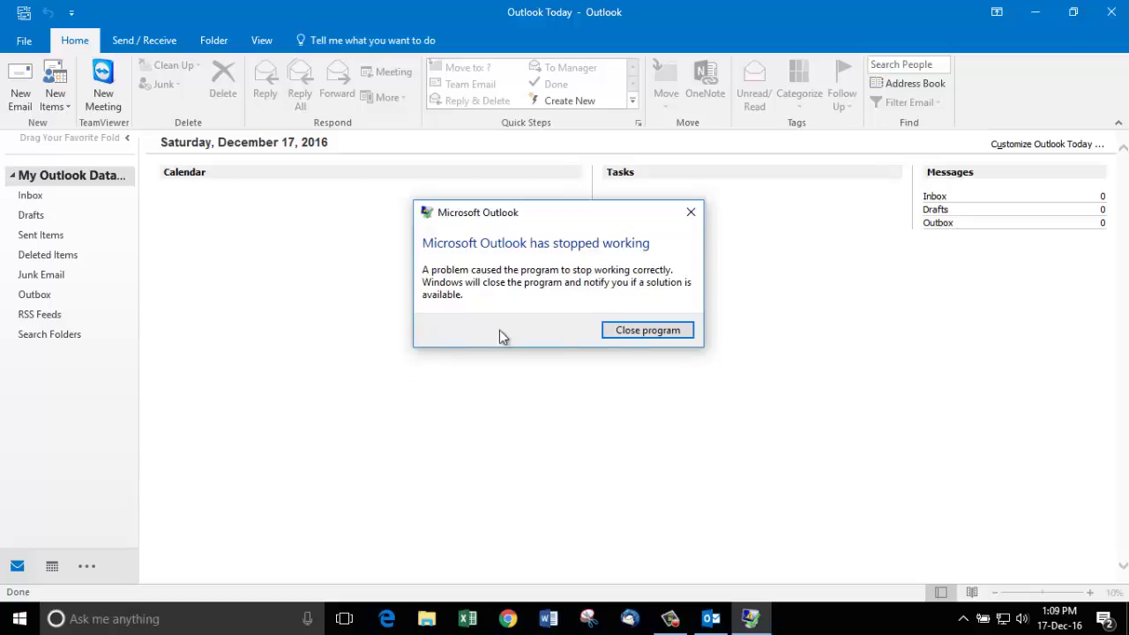
{"action": "left_click", "coordinate": [662, 333]}
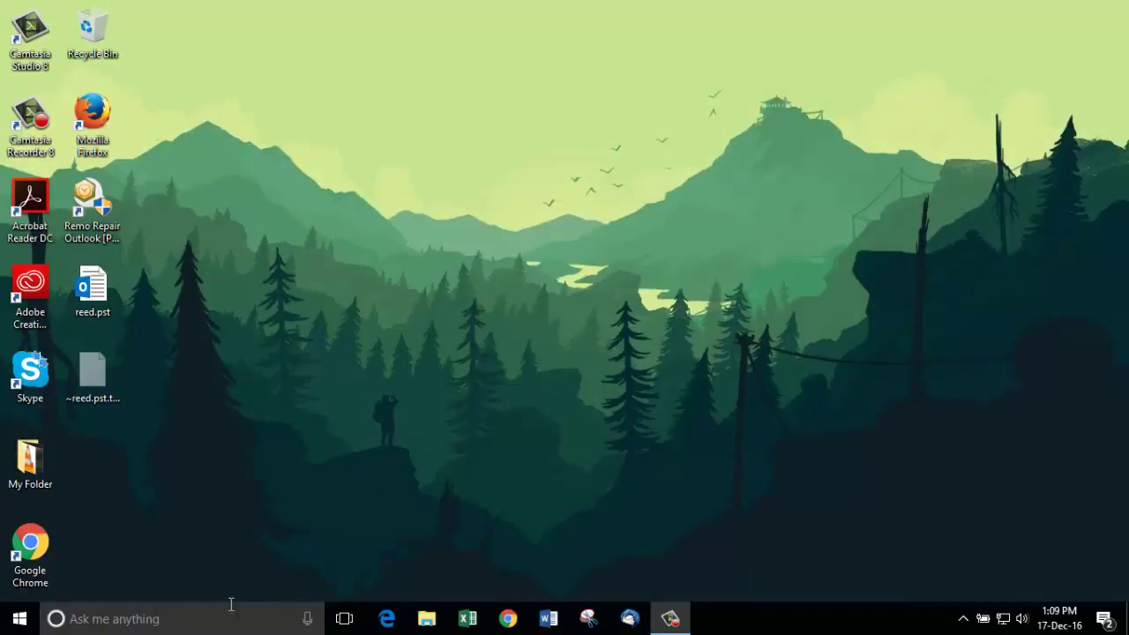
Relaunch Outlook 2016 and try to repair reed.pst with the Inbox Repair Tool, then close the tool.
{"action": "left_click", "coordinate": [206, 619]}
{"action": "type", "text": "outlook"}
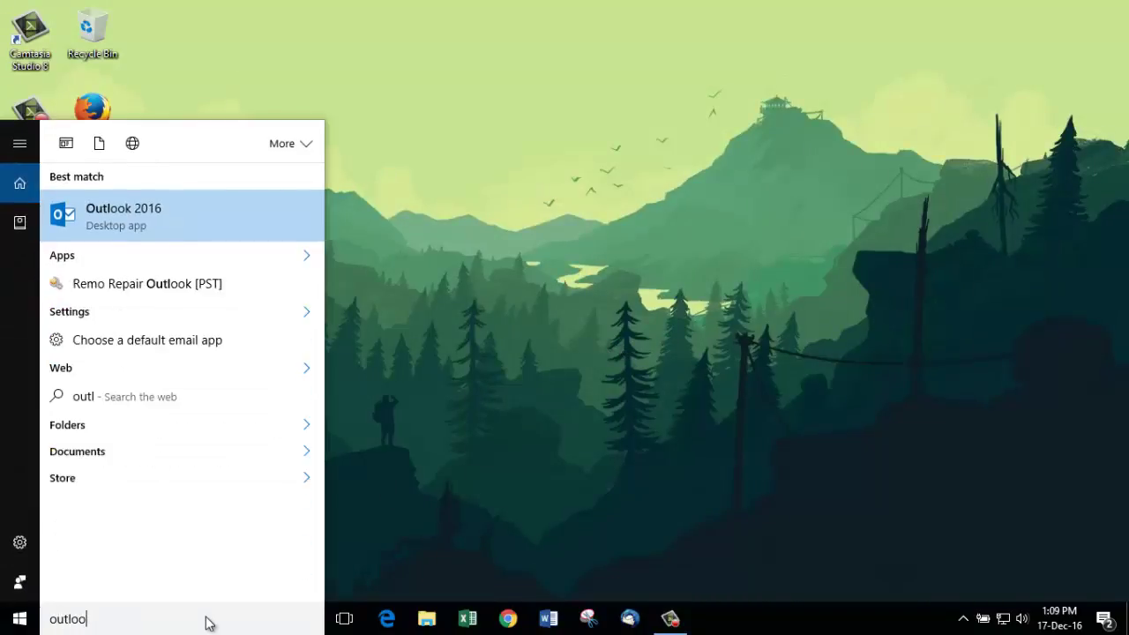
{"action": "left_click", "coordinate": [187, 212]}
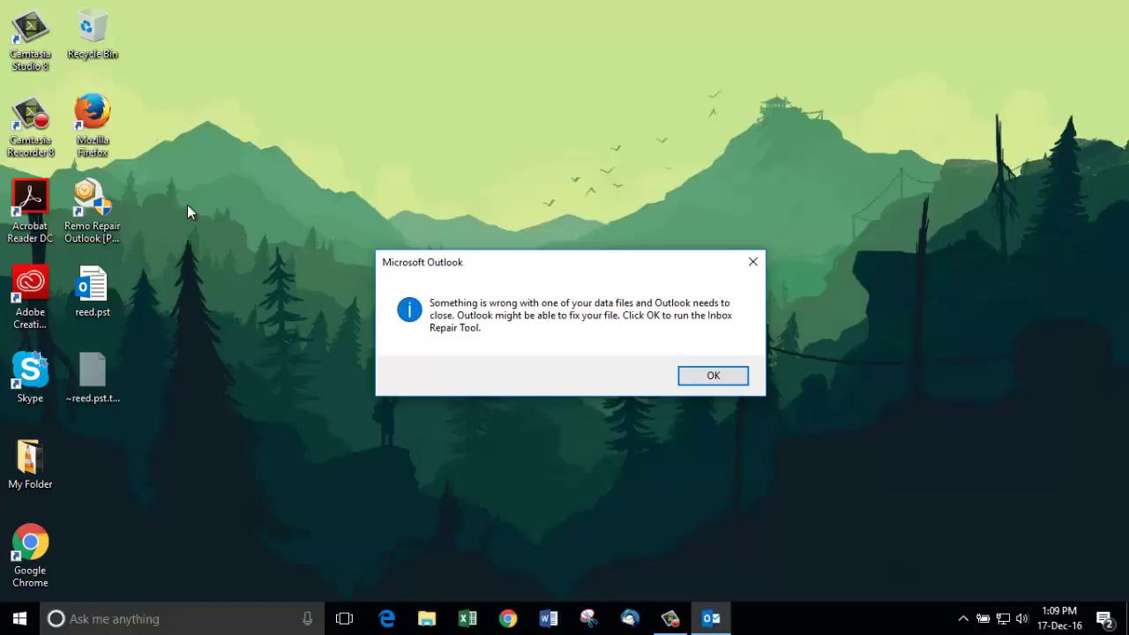
{"action": "left_click", "coordinate": [742, 374]}
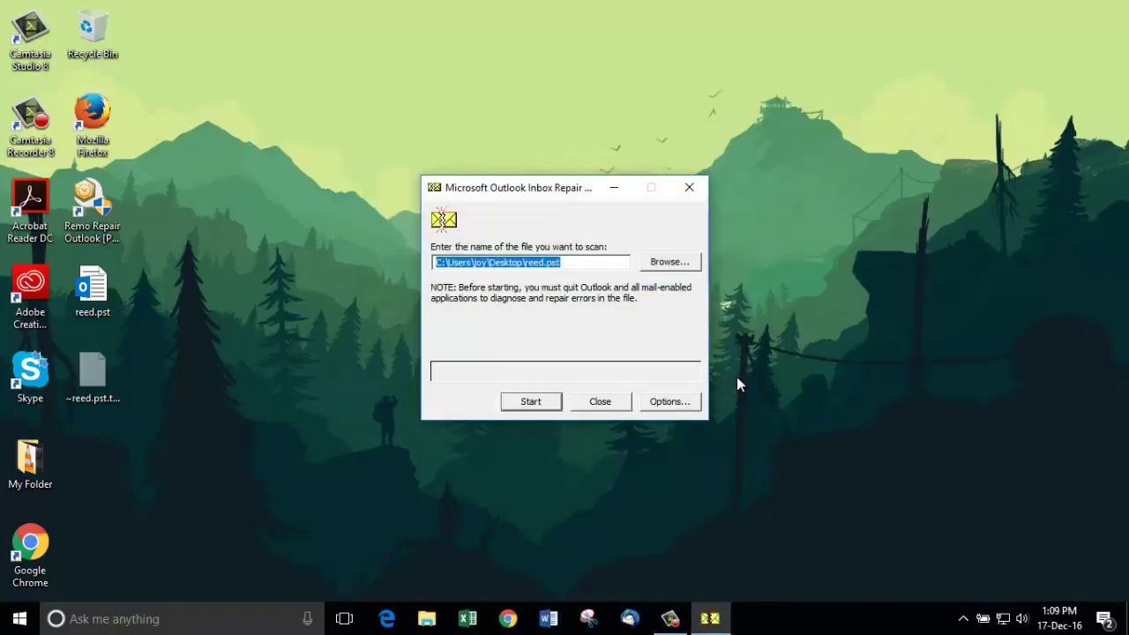
{"action": "left_click", "coordinate": [521, 406]}
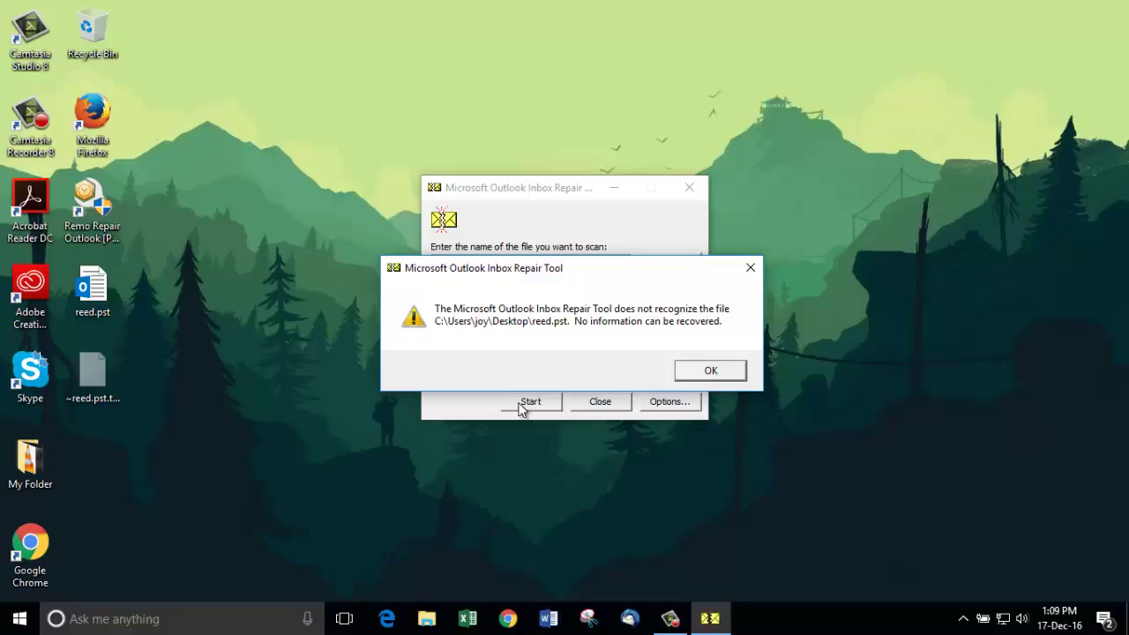
{"action": "left_click", "coordinate": [716, 371]}
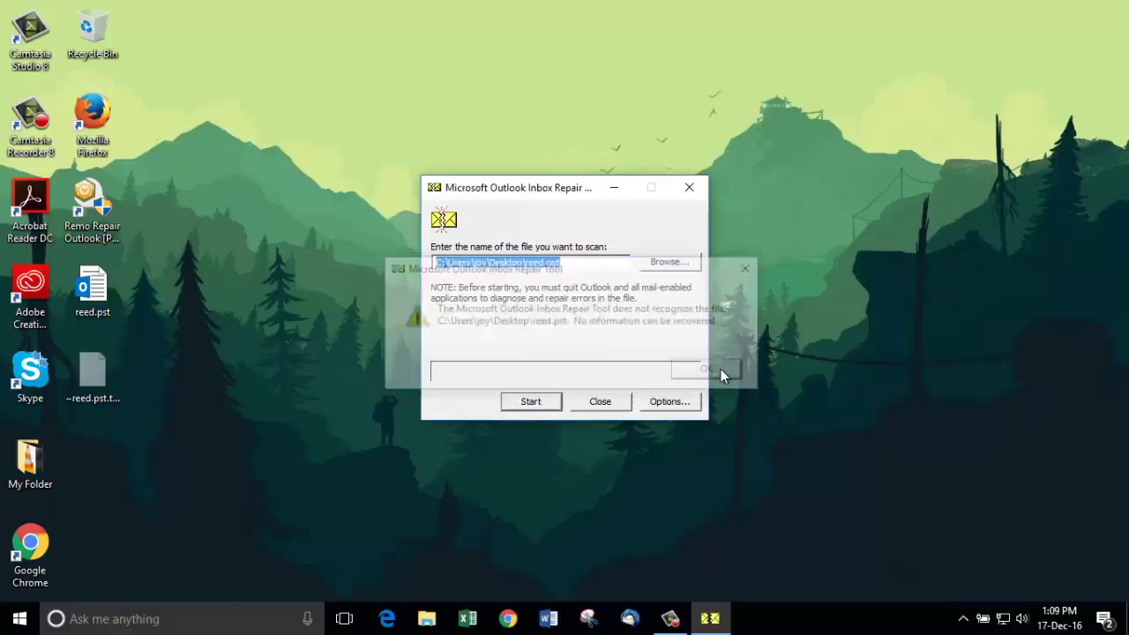
{"action": "left_click", "coordinate": [602, 401]}
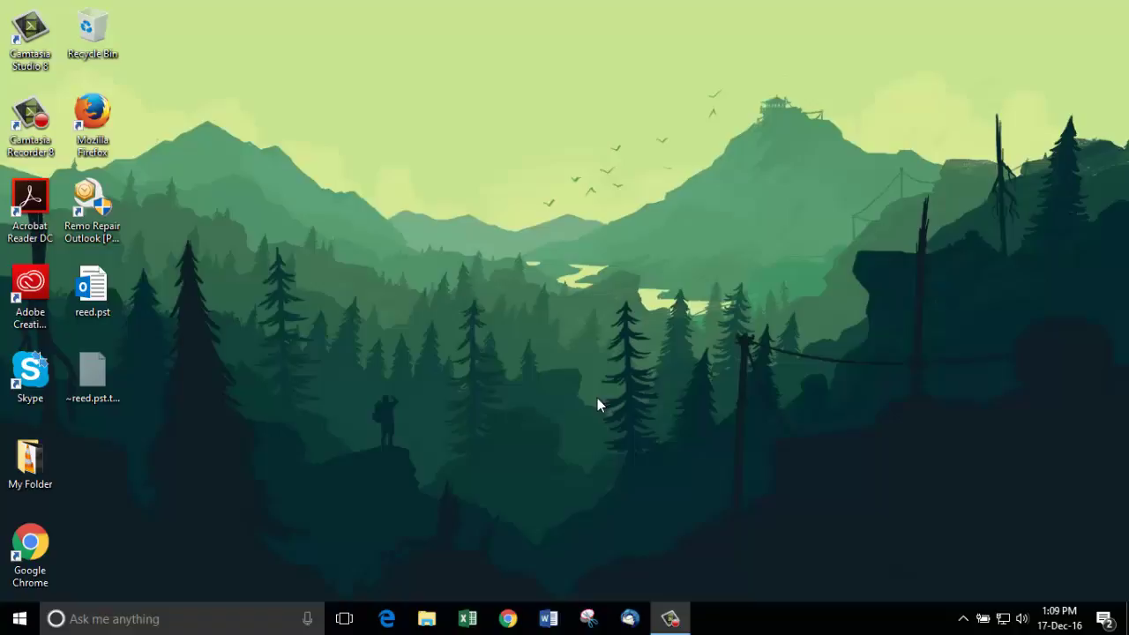
Launch Remo Repair Outlook [PST] and manually select reed.pst on the Desktop as the file to repair.
{"action": "left_click", "coordinate": [91, 215]}
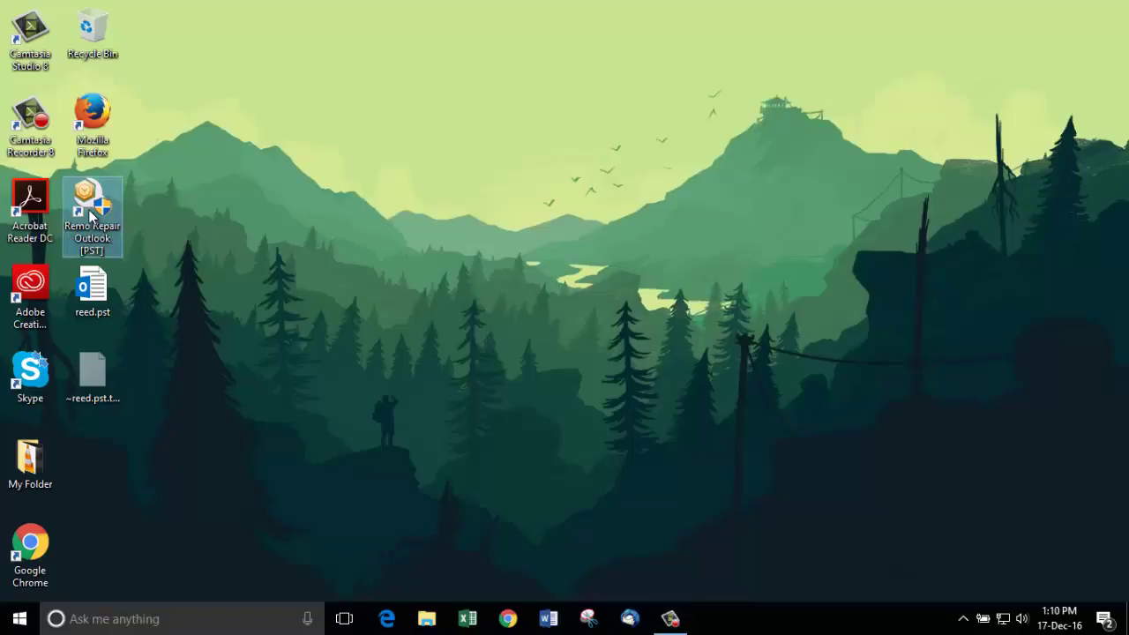
{"action": "double_click", "coordinate": [91, 215]}
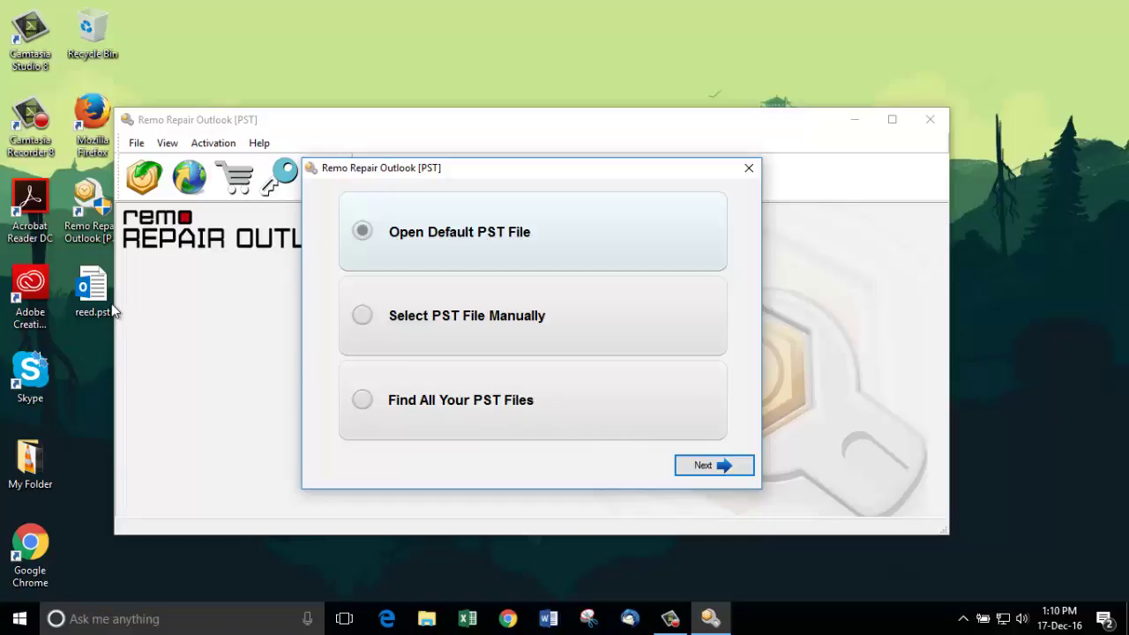
{"action": "left_click", "coordinate": [361, 316]}
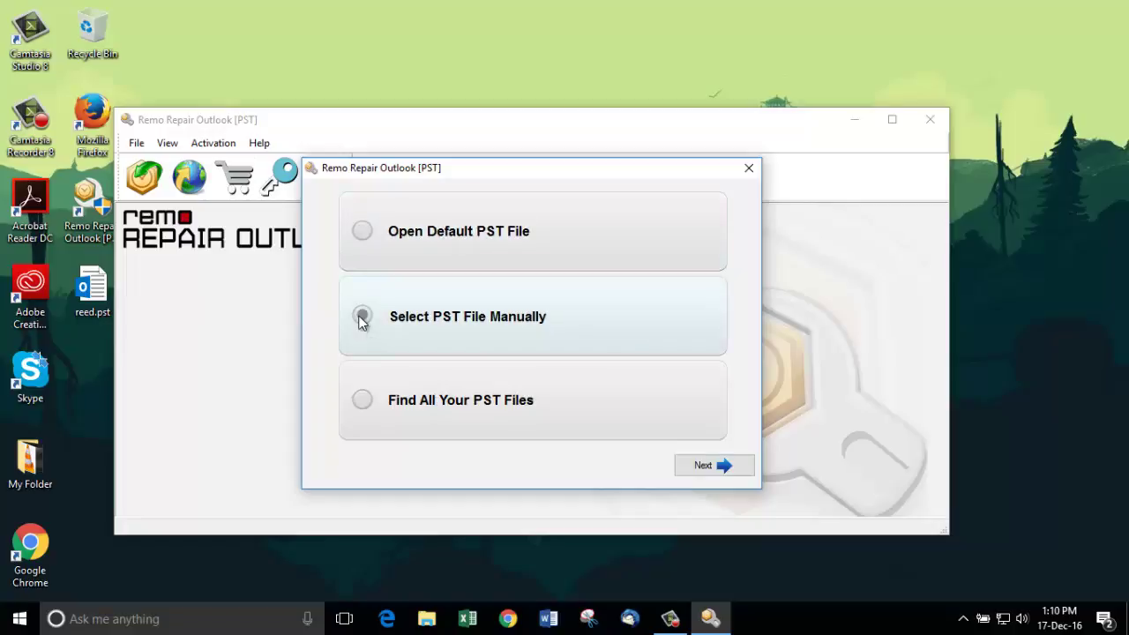
{"action": "left_click", "coordinate": [701, 465]}
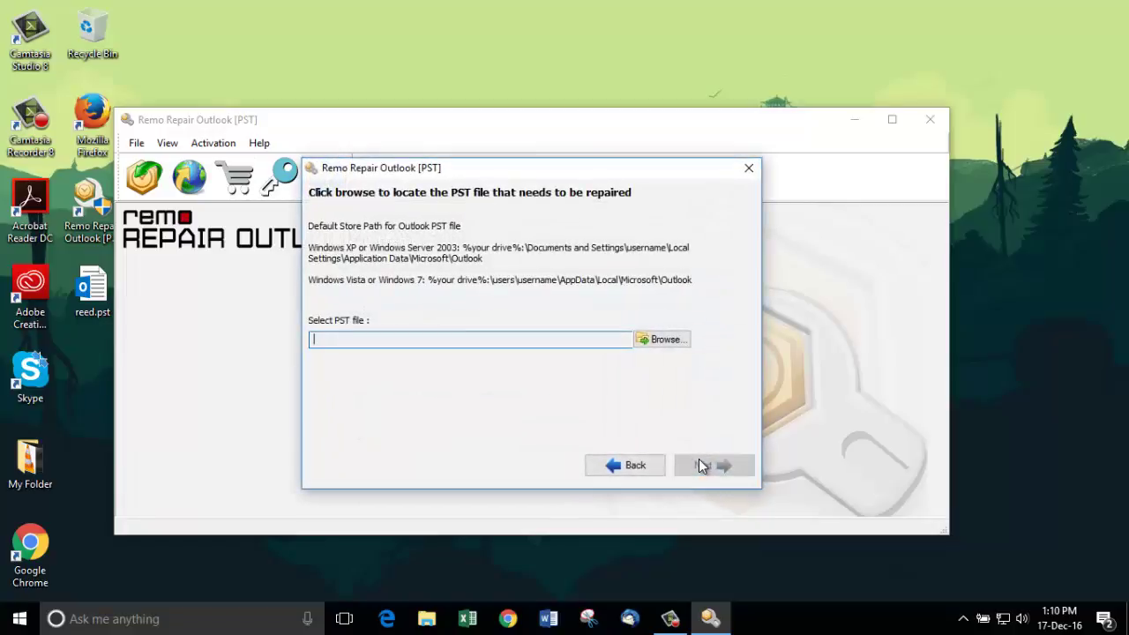
{"action": "left_click", "coordinate": [666, 348]}
{"action": "left_click", "coordinate": [492, 402]}
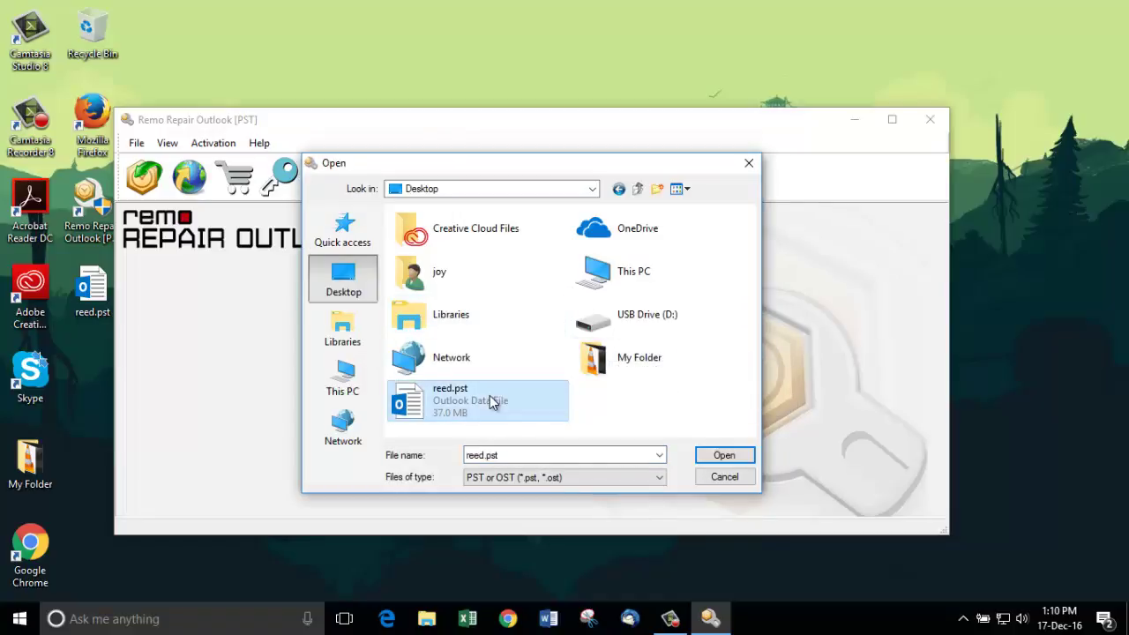
{"action": "left_click", "coordinate": [723, 455]}
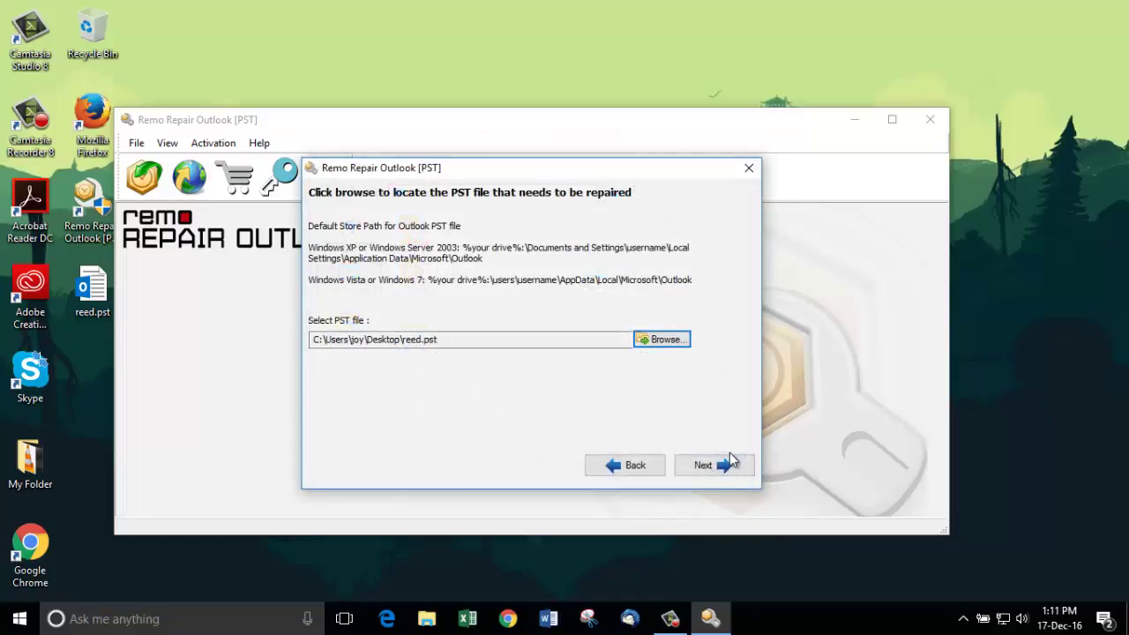
{"action": "left_click", "coordinate": [712, 462]}
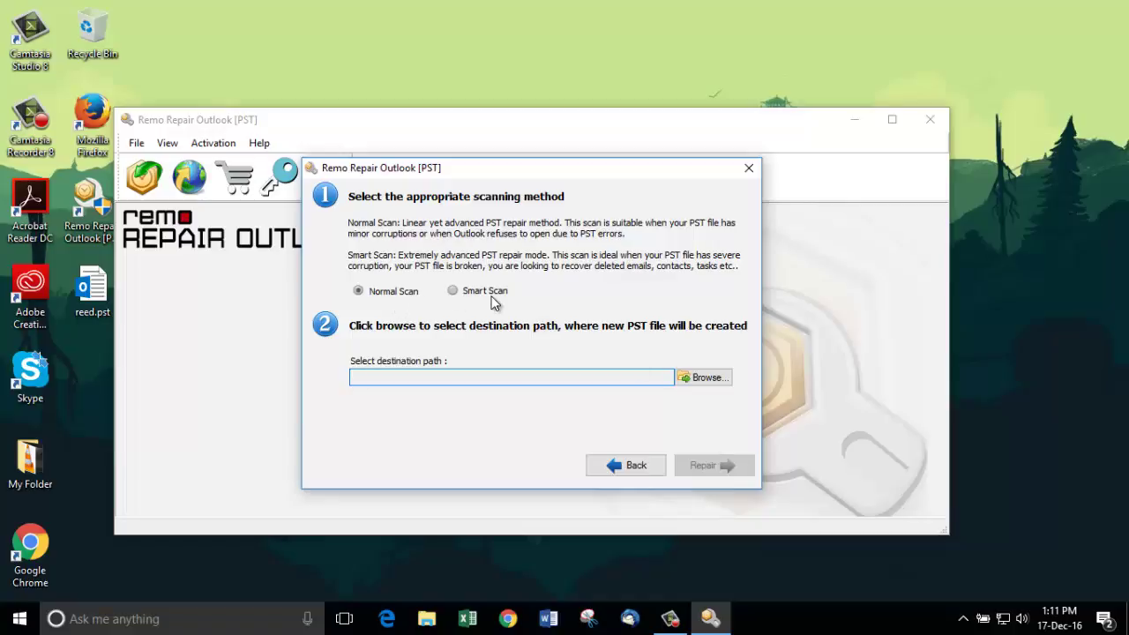
Repair the selected PST file using Normal Scan, with the Desktop as destination path, and dismiss the recovery summary.
{"action": "left_click", "coordinate": [706, 379]}
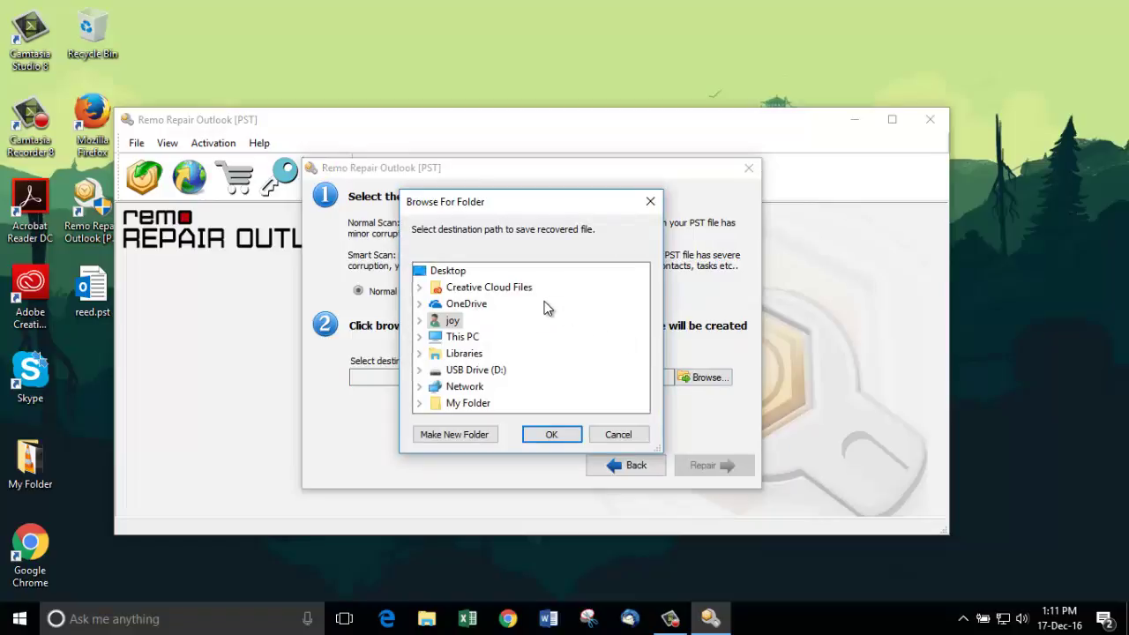
{"action": "left_click", "coordinate": [445, 270]}
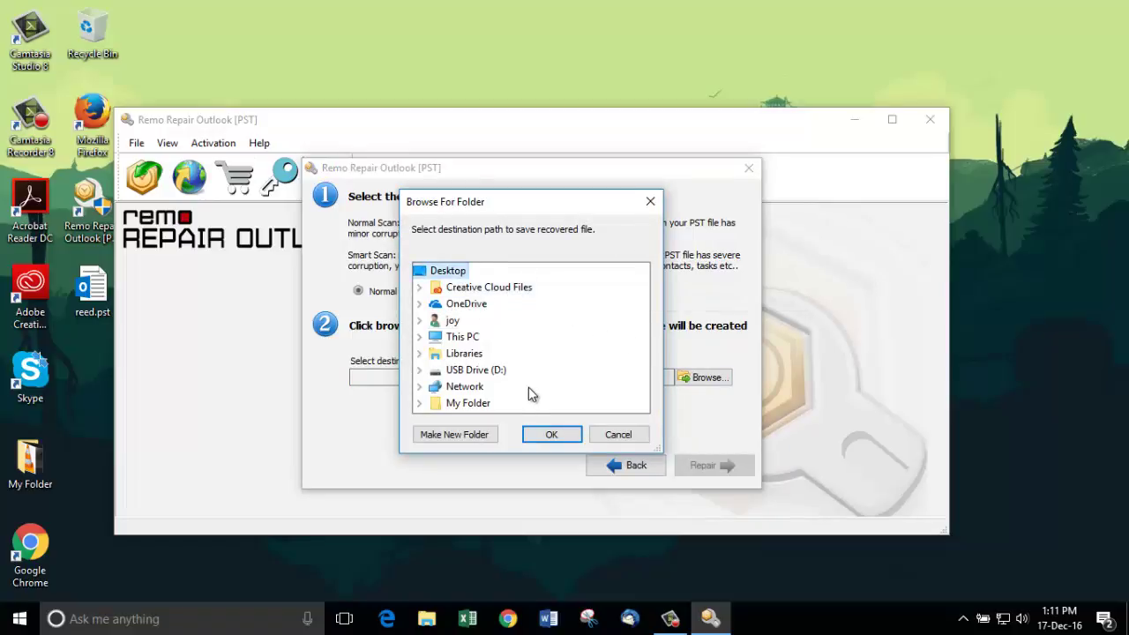
{"action": "left_click", "coordinate": [542, 434]}
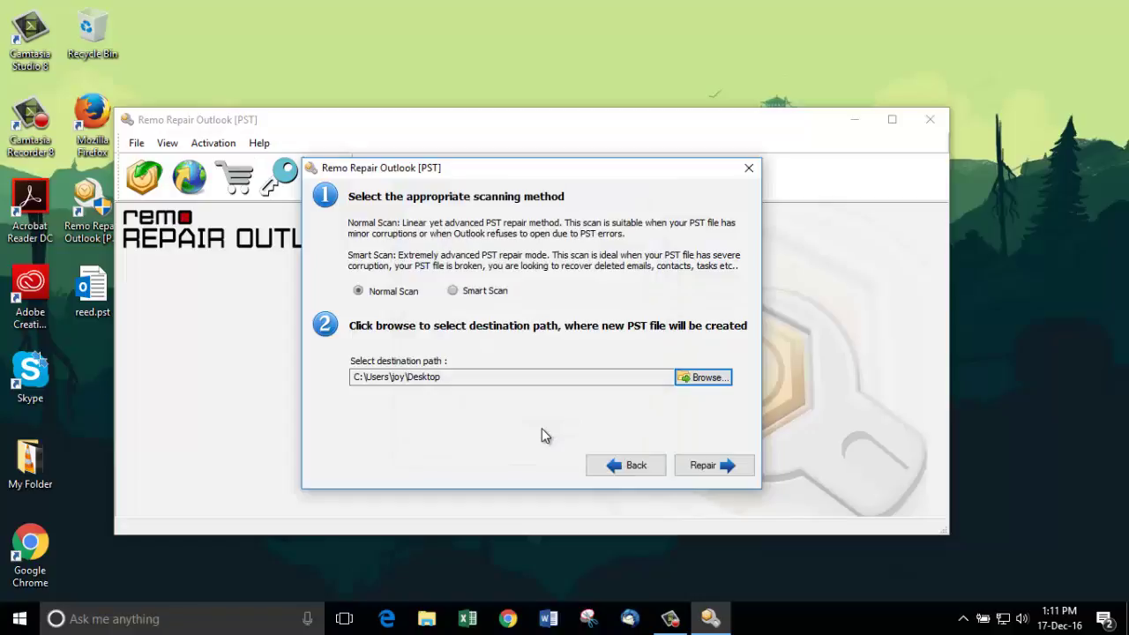
{"action": "left_click", "coordinate": [706, 465]}
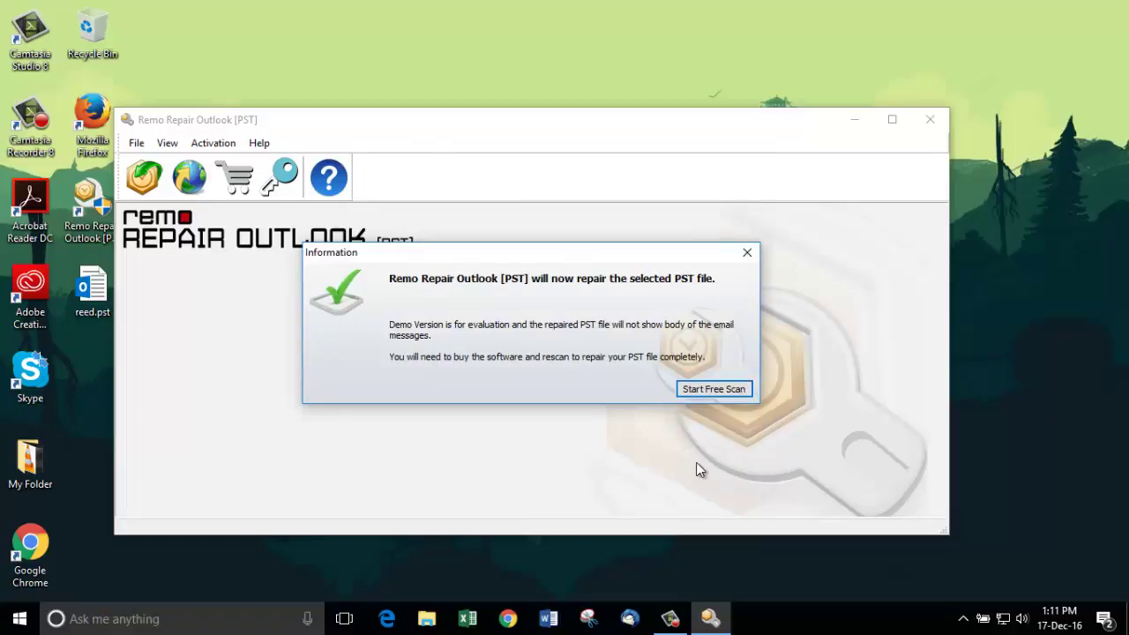
{"action": "left_click", "coordinate": [697, 389]}
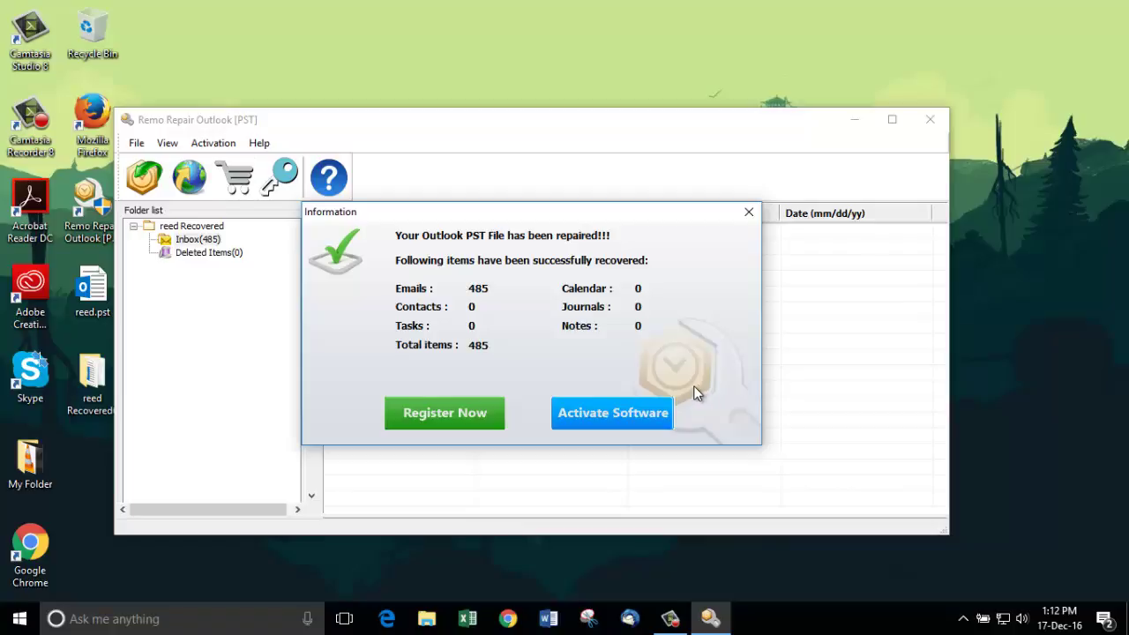
{"action": "left_click", "coordinate": [748, 214]}
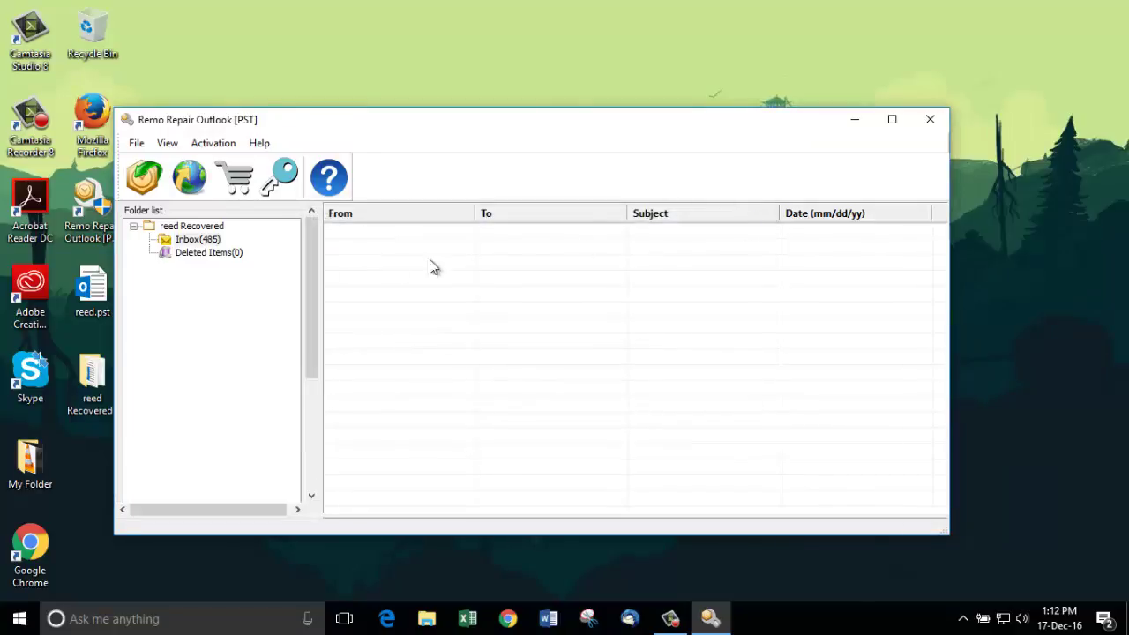
Examine the recovered emails in the Inbox folder of reed Recovered.
{"action": "left_click", "coordinate": [187, 240]}
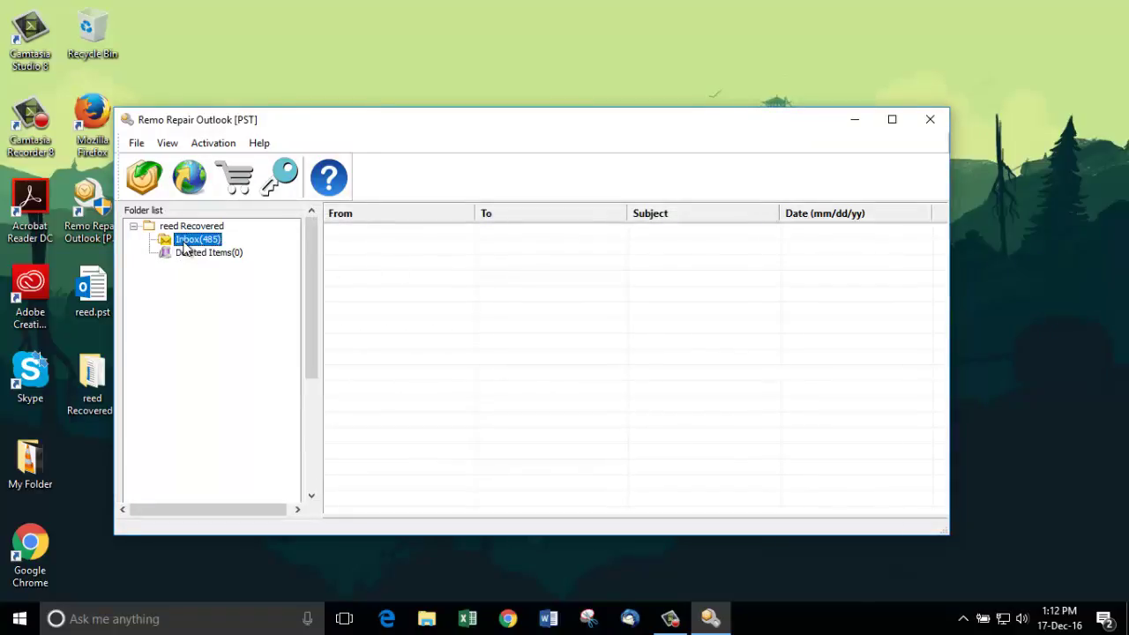
{"action": "left_click", "coordinate": [199, 227]}
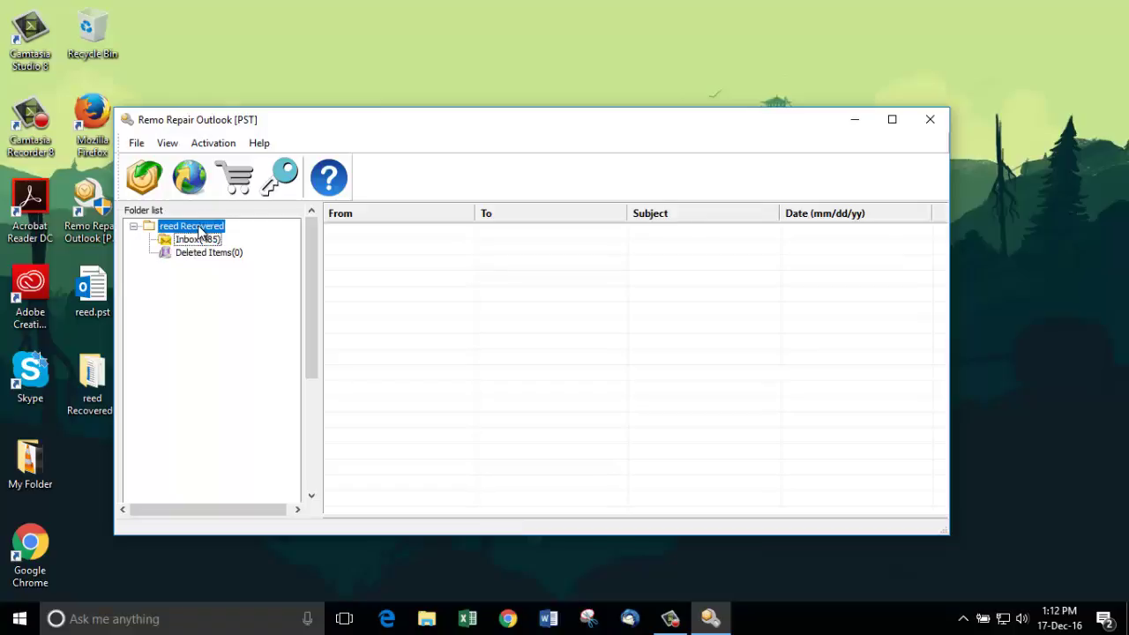
{"action": "left_click", "coordinate": [187, 240]}
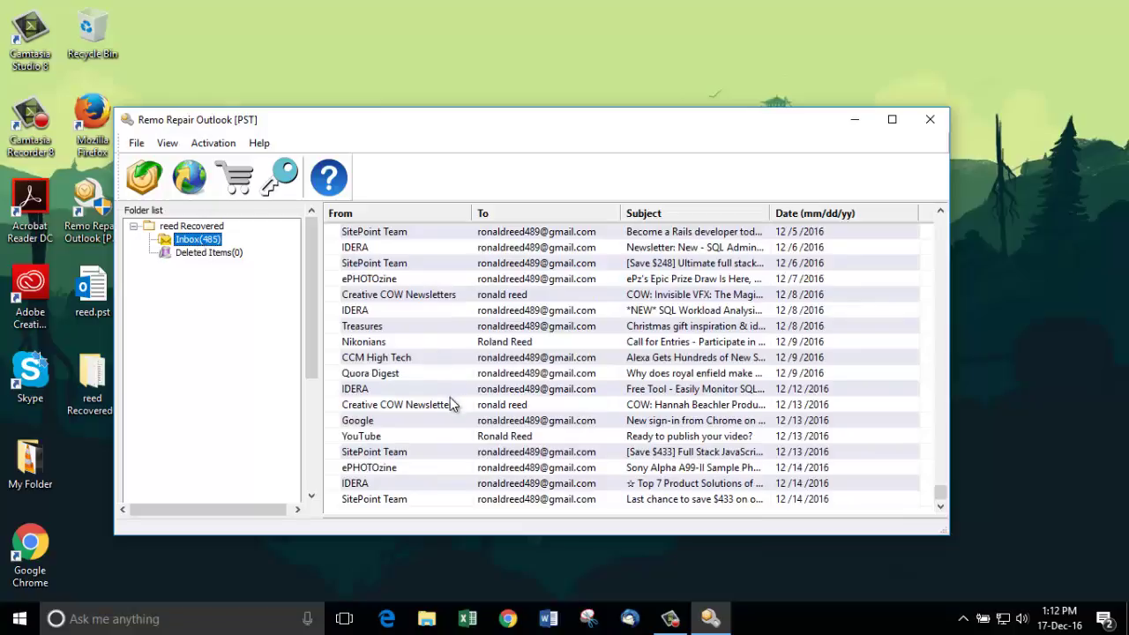
{"action": "scroll", "coordinate": [452, 407], "scroll_direction": "up", "scroll_amount": 5}
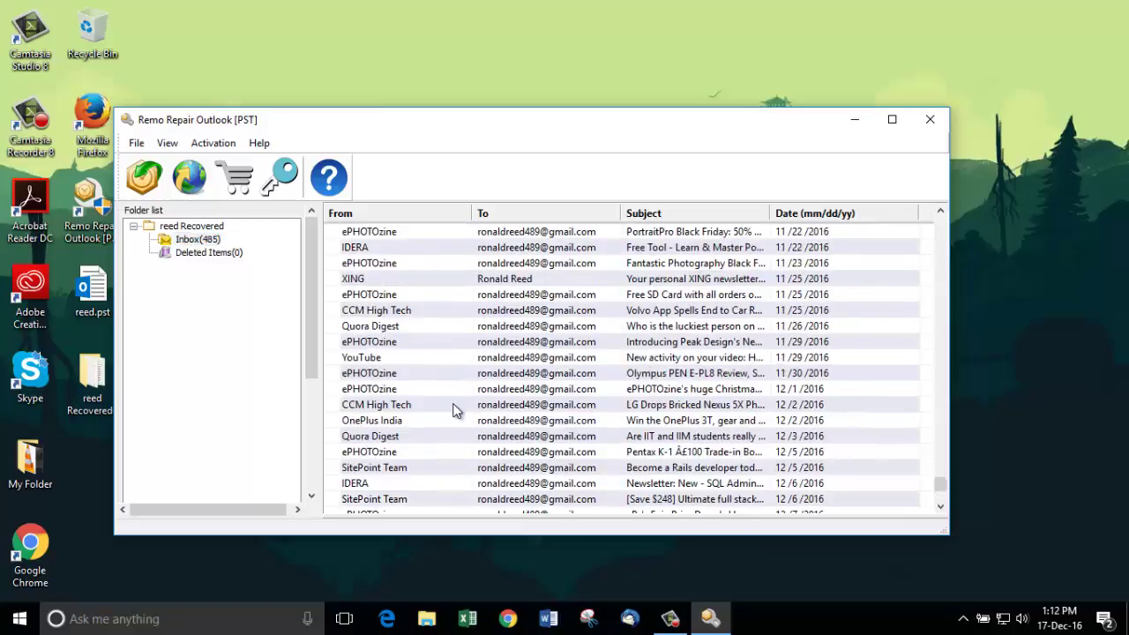